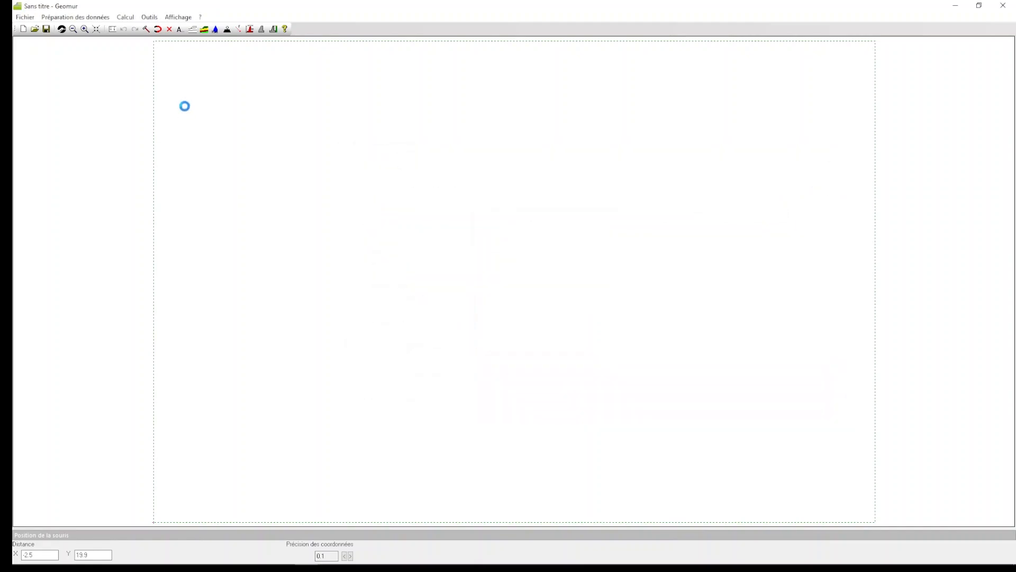
# - Create the first ground segment by coordinates from X 0, Y 12 to X 30, Y 12
pyautogui.click(192, 29)
pyautogui.click(114, 91)
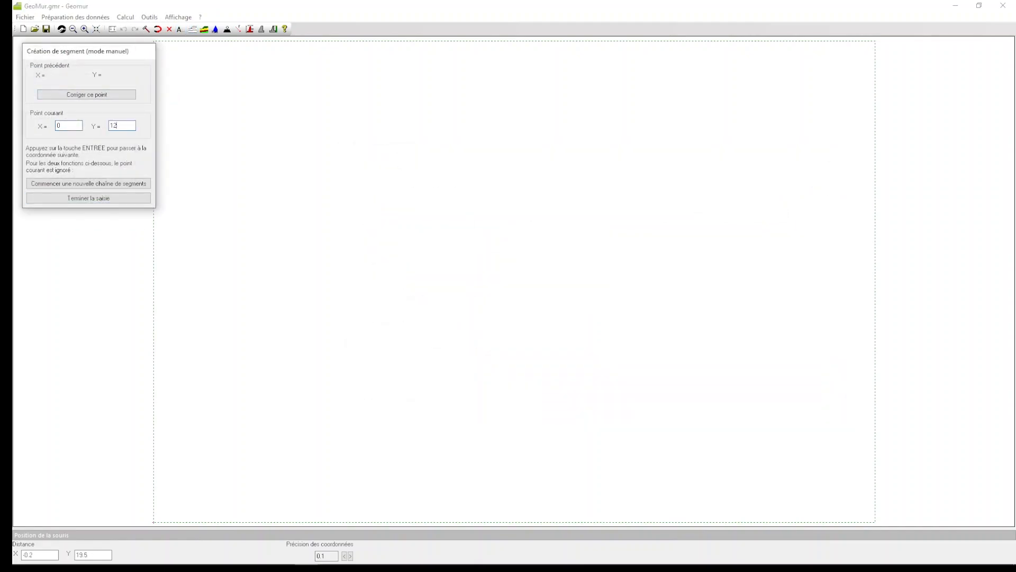
pyautogui.write('12')
pyautogui.press('Return')
pyautogui.press('Return')
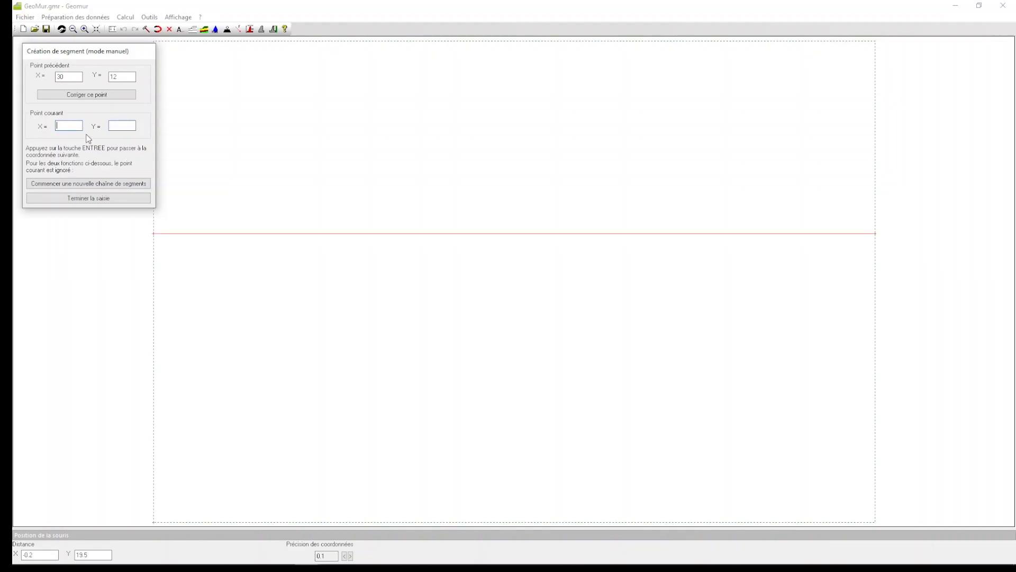
# - Start a new segment chain, create a segment from X 0, Y 9 to X 30, Y 9, and finish the entry
pyautogui.click(104, 183)
pyautogui.click(75, 125)
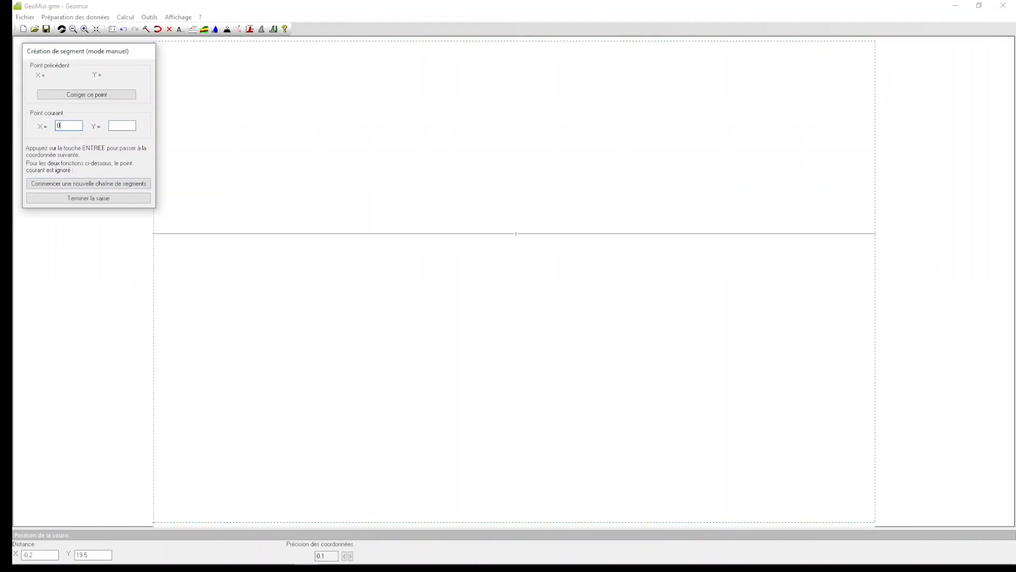
pyautogui.write('9')
pyautogui.press('Return')
pyautogui.write('9')
pyautogui.press('Return')
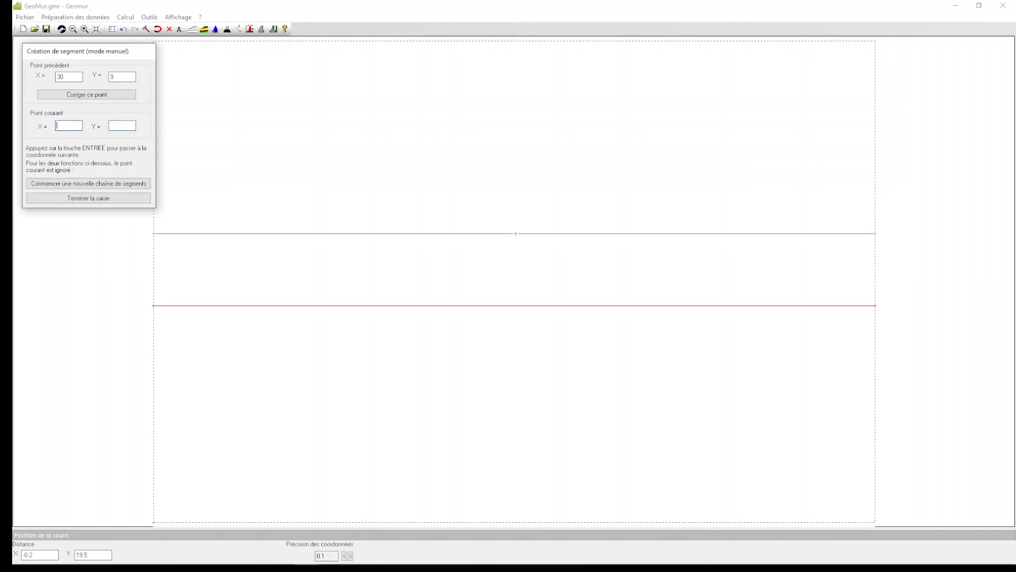
pyautogui.click(106, 198)
pyautogui.click(107, 207)
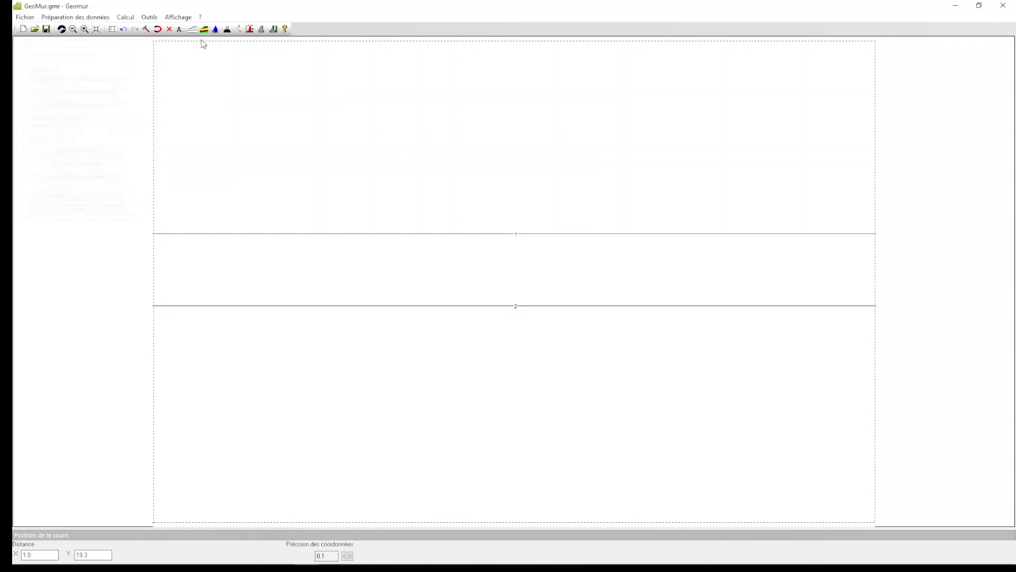
# - Add two soils and give soil 1 unit weights of 19 kN/m³, a friction angle of 30° and a thrust inclination of 10°
pyautogui.click(204, 28)
pyautogui.click(51, 66)
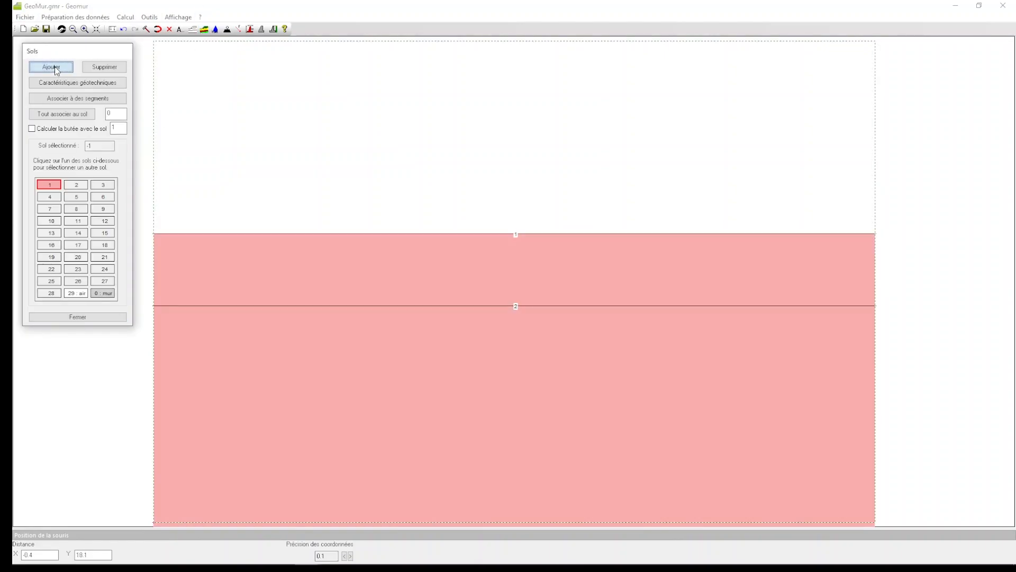
pyautogui.click(52, 184)
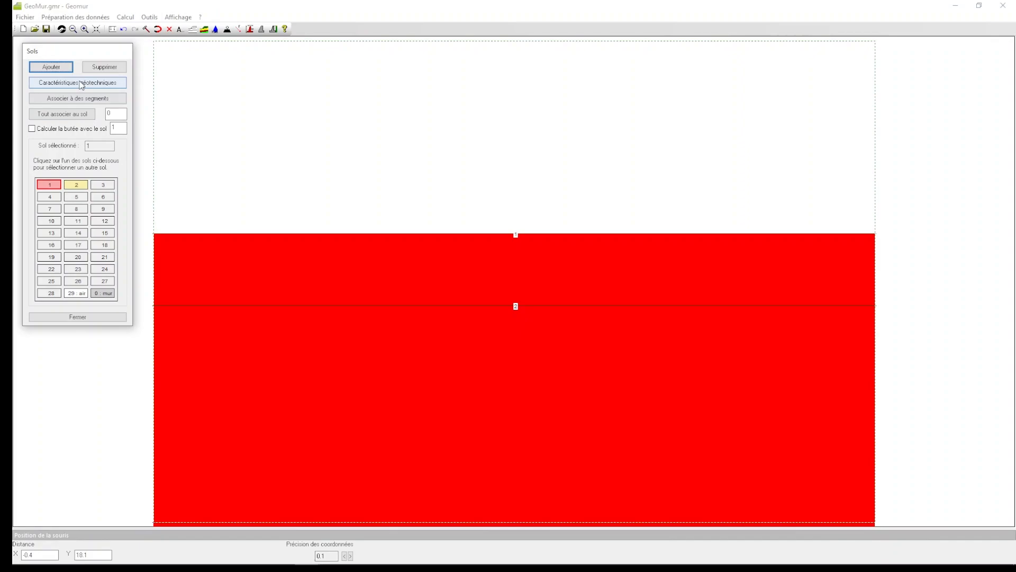
pyautogui.click(77, 83)
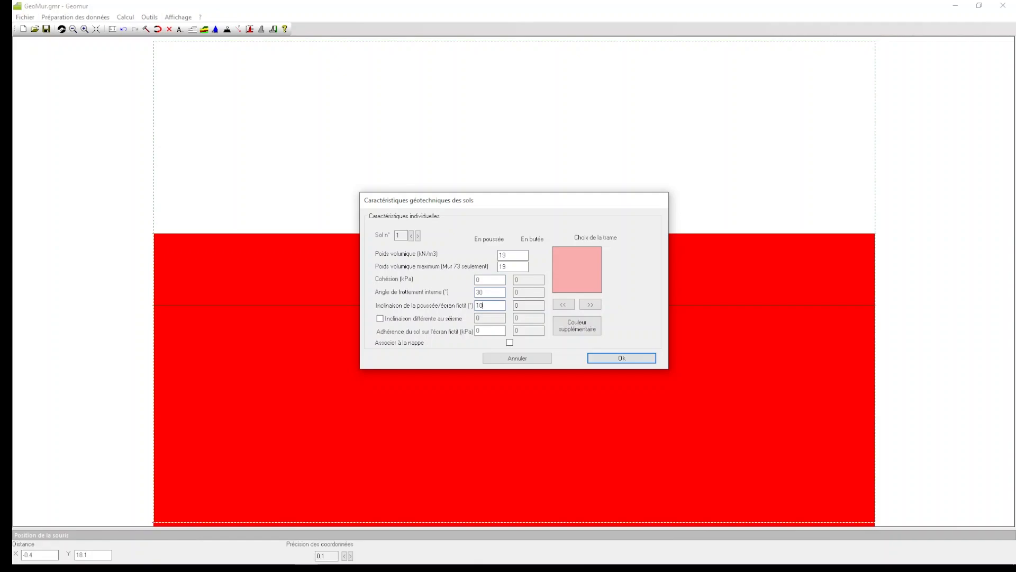
# - Set soil 2's unit weight and maximum unit weight to 20 kN/m³ and its cohesion to 9 kPa, and validate the properties
pyautogui.click(419, 235)
pyautogui.doubleClick(500, 254)
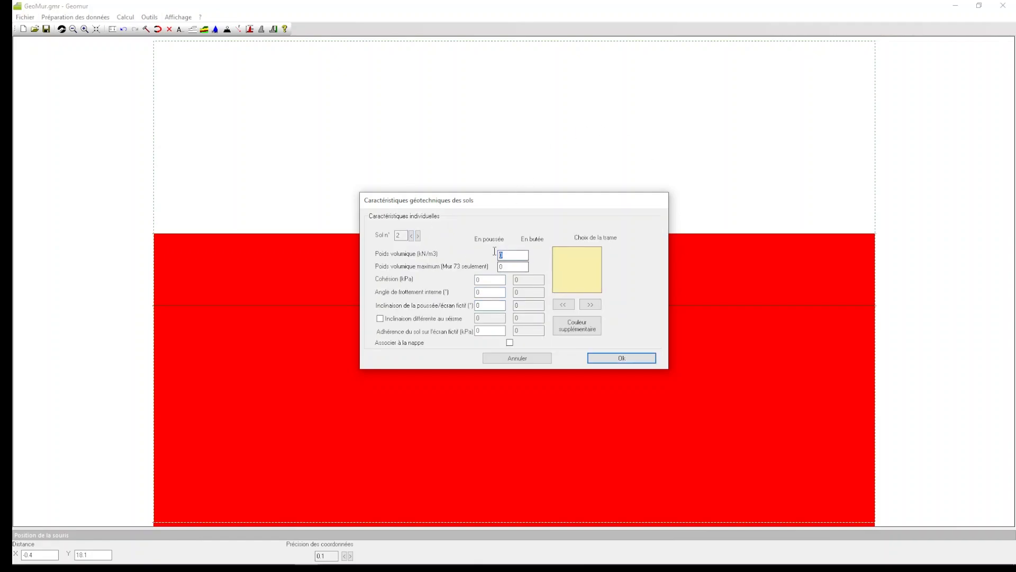
pyautogui.write('20')
pyautogui.press('Tab')
pyautogui.write('20')
pyautogui.press('Tab')
pyautogui.write('9')
pyautogui.click(622, 357)
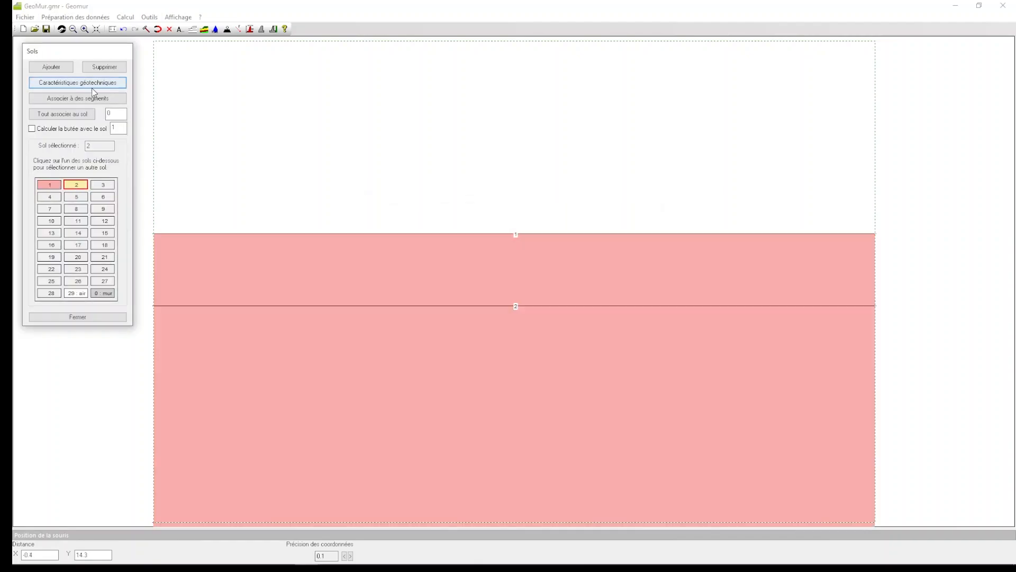
# - Associate soil 2 with segment 2 and close the soil definition
pyautogui.click(77, 98)
pyautogui.click(336, 306)
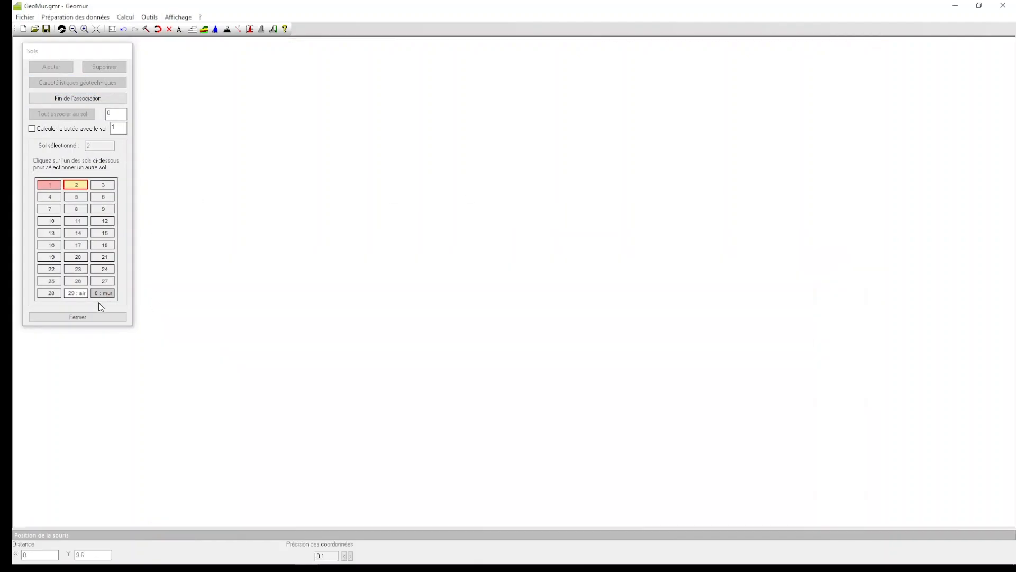
pyautogui.click(98, 317)
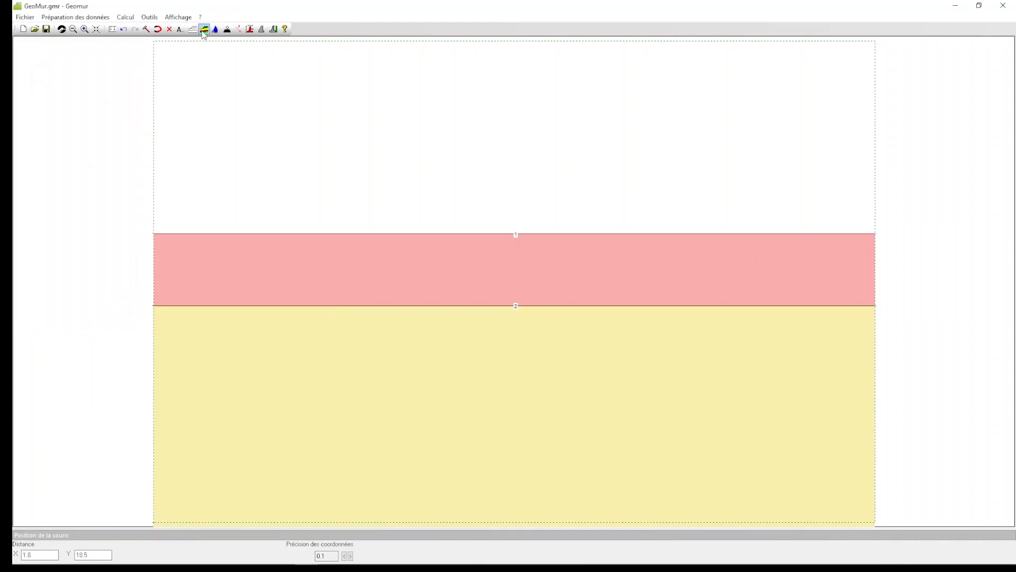
# - Add a permanent surcharge on the ground surface from X 15 to X 30
pyautogui.click(227, 29)
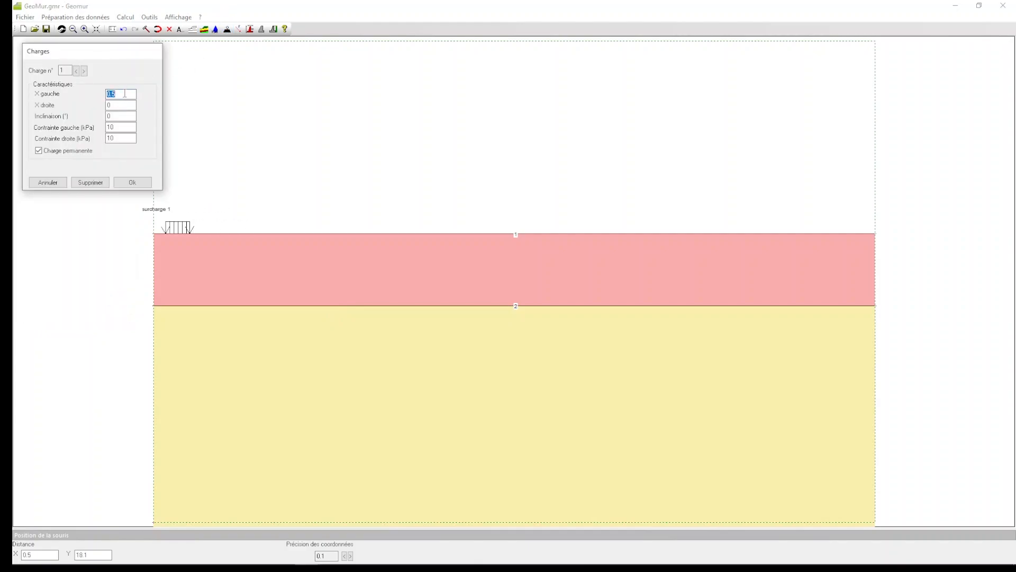
pyautogui.write('15')
pyautogui.press('Tab')
pyautogui.write('3')
pyautogui.click(132, 182)
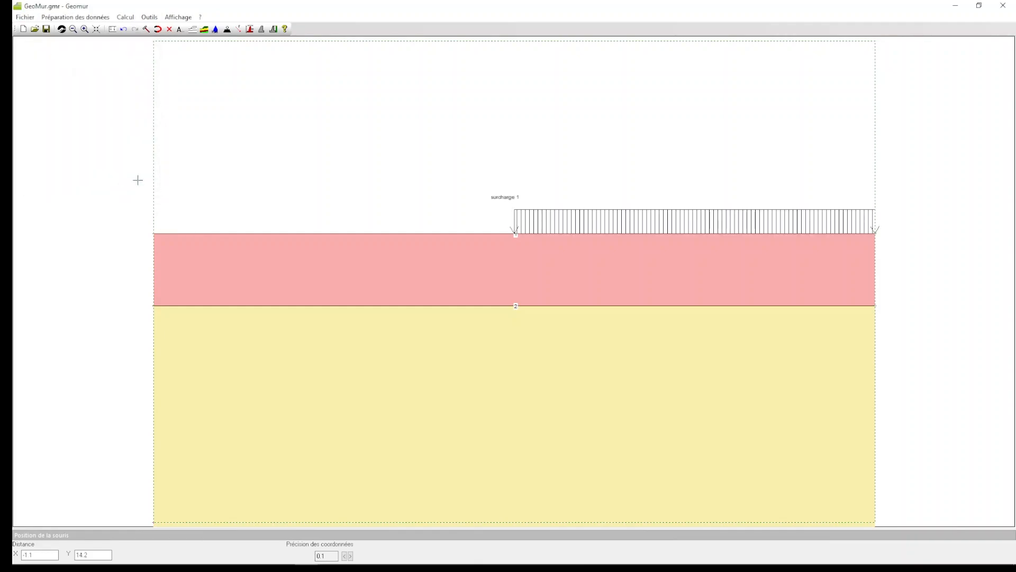
# - Insert a Mur Poids gravity wall at about X 11.8, Y 7.4, validate it and integrate it into the geometry
pyautogui.click(262, 29)
pyautogui.click(77, 98)
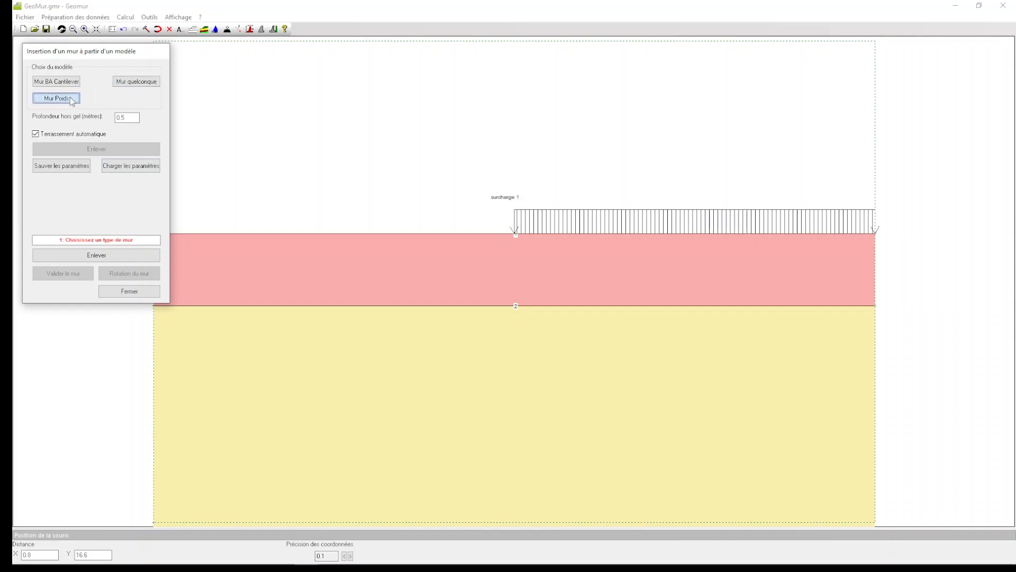
pyautogui.click(447, 379)
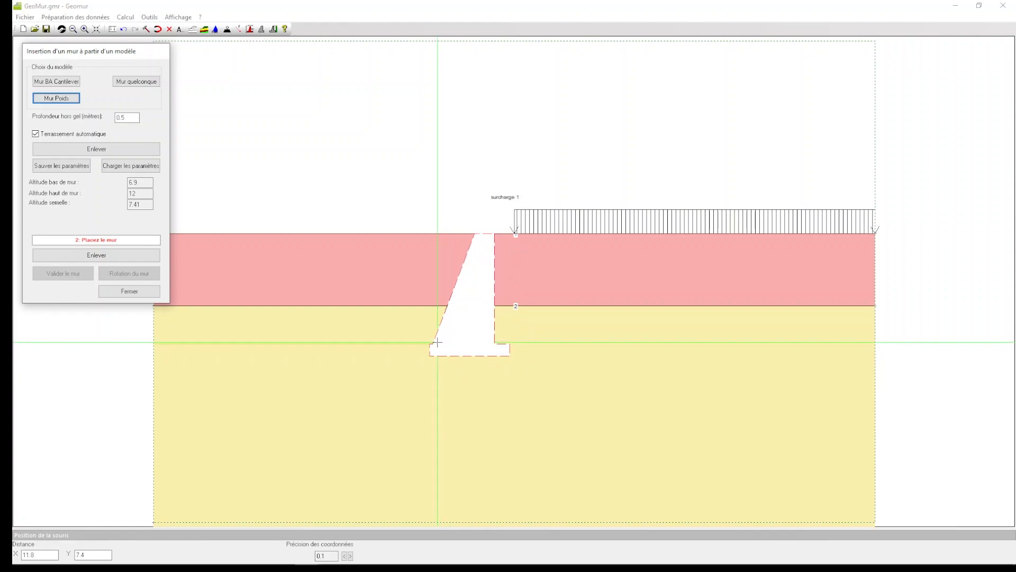
pyautogui.click(437, 342)
pyautogui.click(63, 272)
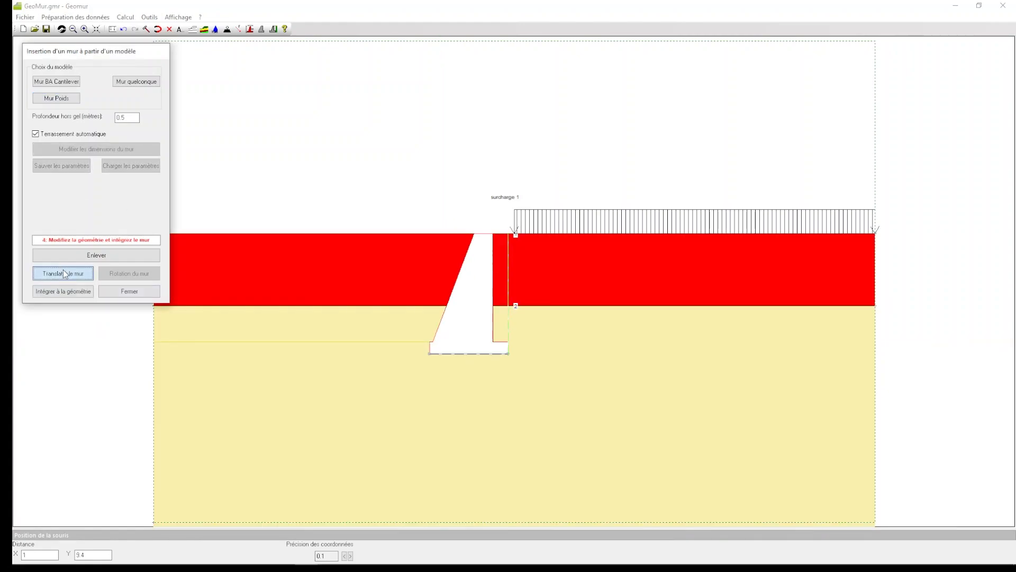
pyautogui.click(66, 292)
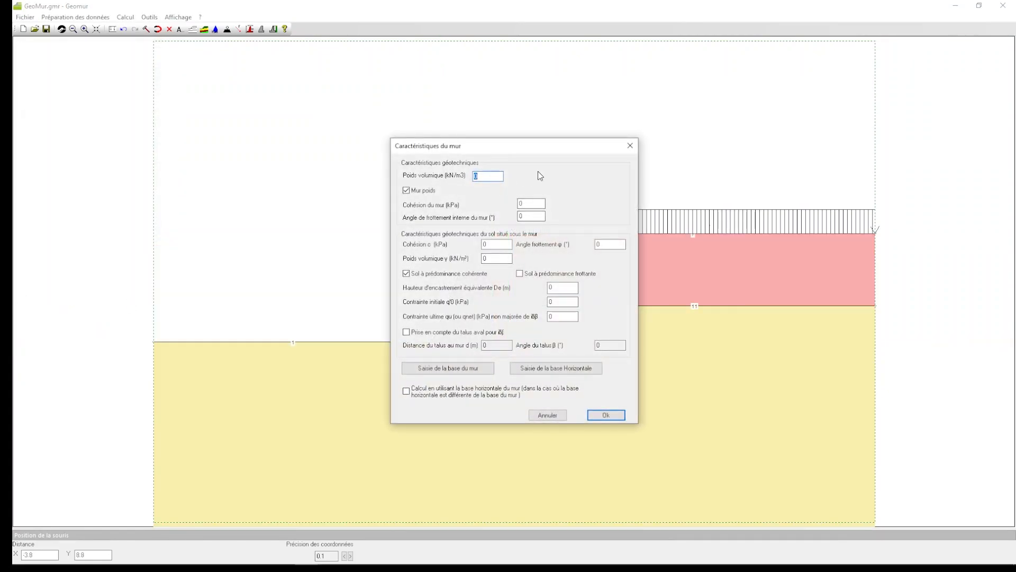
# - Set the wall's unit weight to 22 kN/m³, its cohesion to 50 kPa and friction angle to 40°, and complete the foundation soil properties
pyautogui.write('22')
pyautogui.press('Tab')
pyautogui.press('Tab')
pyautogui.write('7')
pyautogui.press('Tab')
pyautogui.press('Tab')
pyautogui.press('Tab')
pyautogui.click(607, 415)
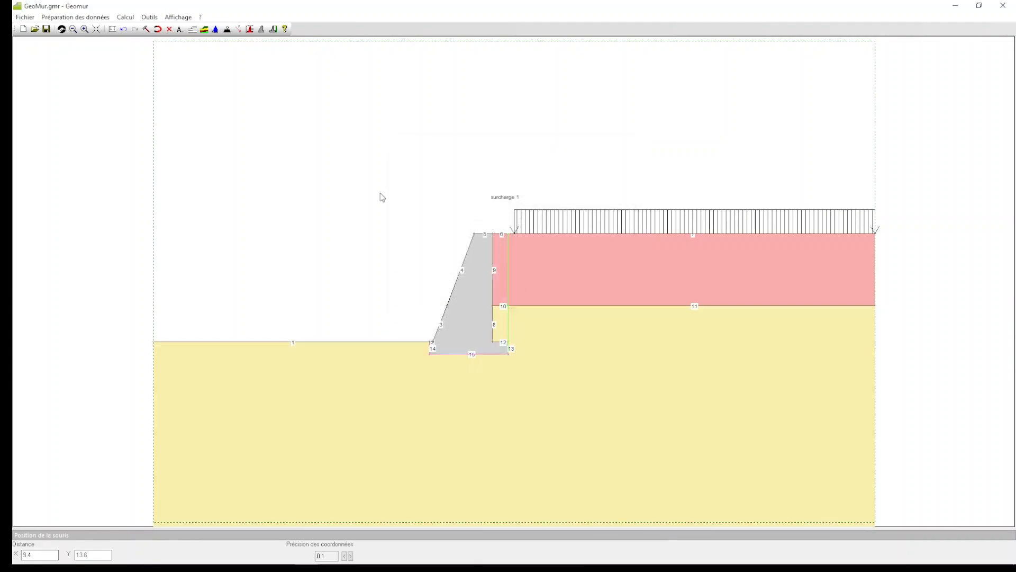
# - Run the wall calculation and examine the diagram of earth pressures, resultant and base stresses
pyautogui.scroll(2, 352, 196)
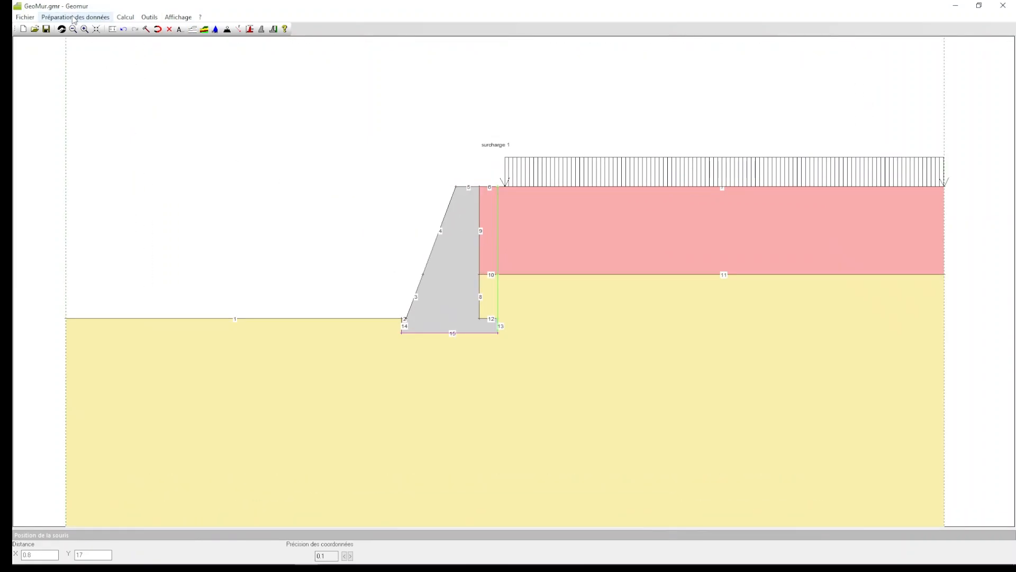
pyautogui.click(61, 29)
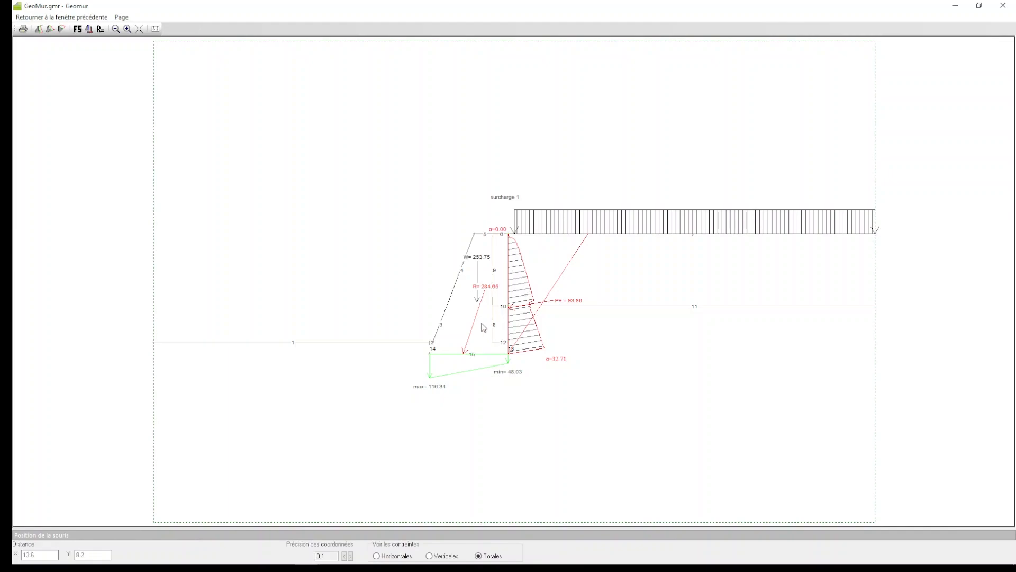
pyautogui.scroll(2, 482, 327)
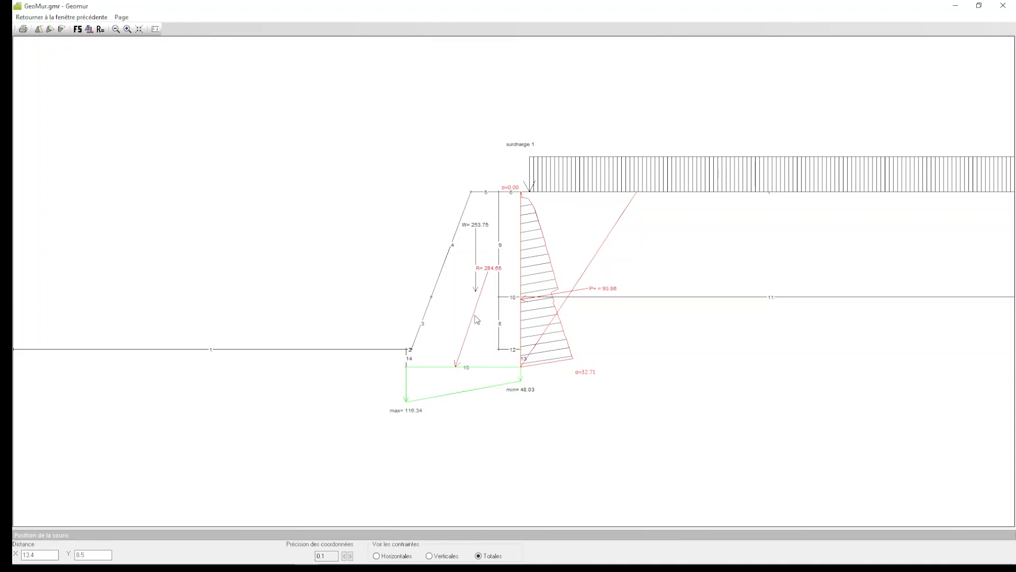
pyautogui.moveTo(311, 218); pyautogui.dragTo(315, 202)
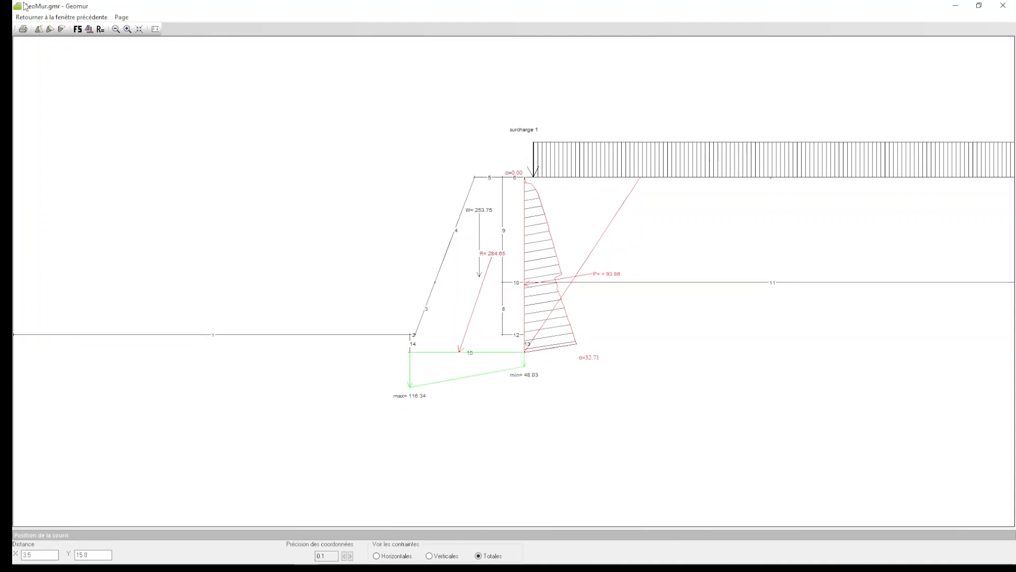
# - Review the internal stability results, including the resultant's position in the central third, the sliding safety factor and the verified conditions
pyautogui.click(89, 29)
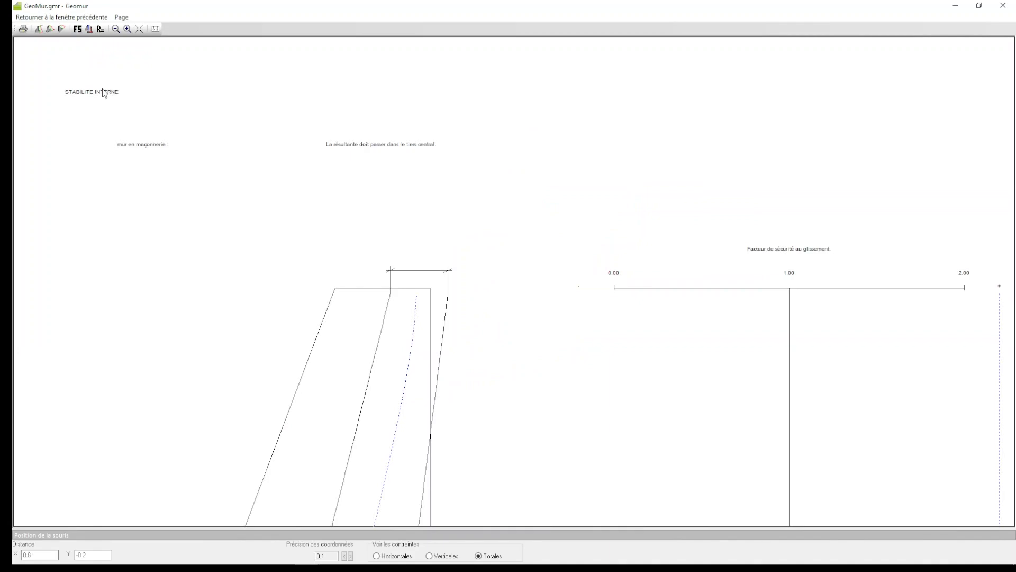
pyautogui.scroll(-10, 430, 367)
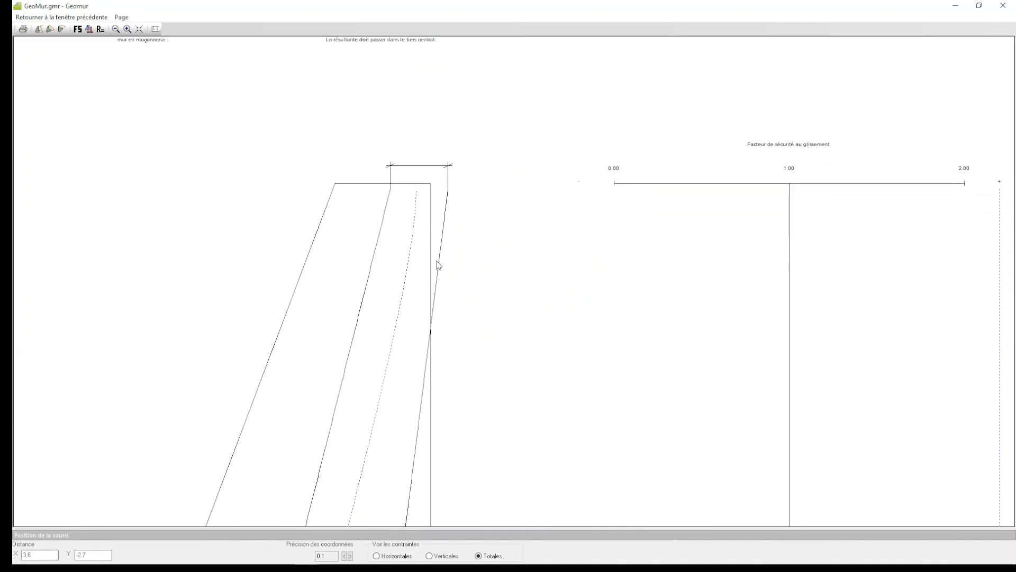
pyautogui.scroll(-1, 481, 363)
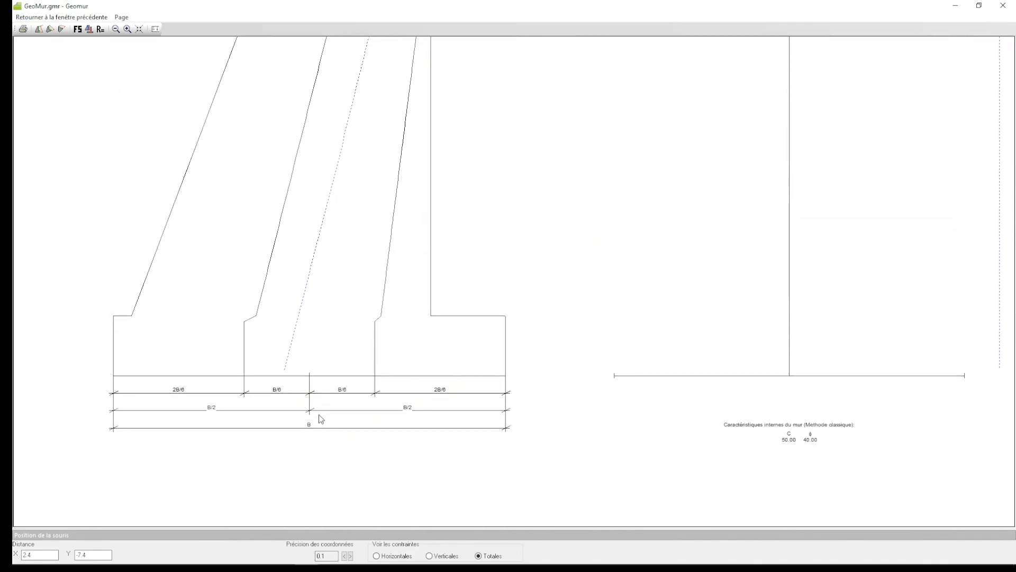
pyautogui.scroll(-5, 480, 284)
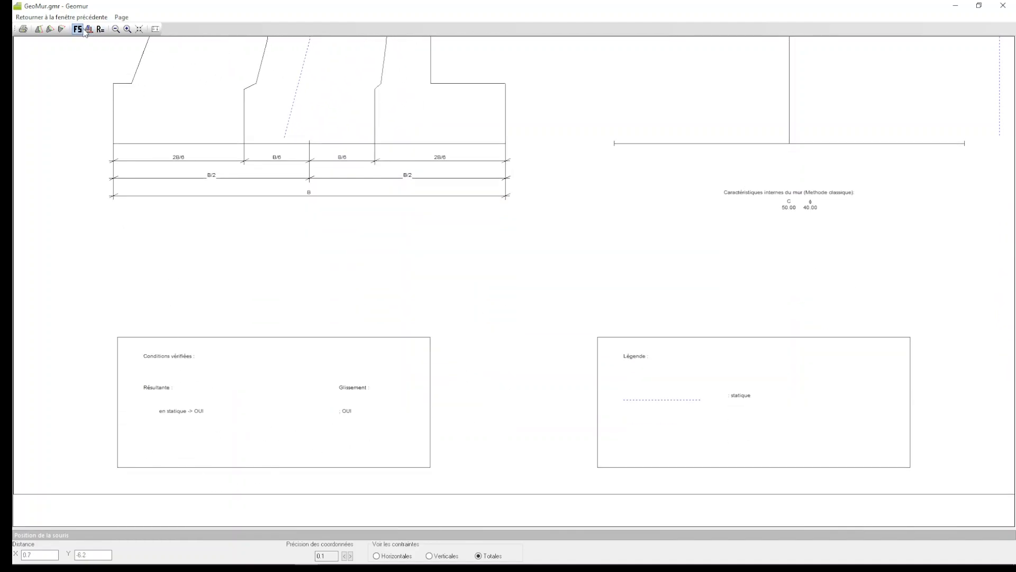
# - Review the Eurocode 7 NF P 94-281 safety checks for sliding, overturning and bearing, and return to the model
pyautogui.click(77, 30)
pyautogui.scroll(1, 492, 227)
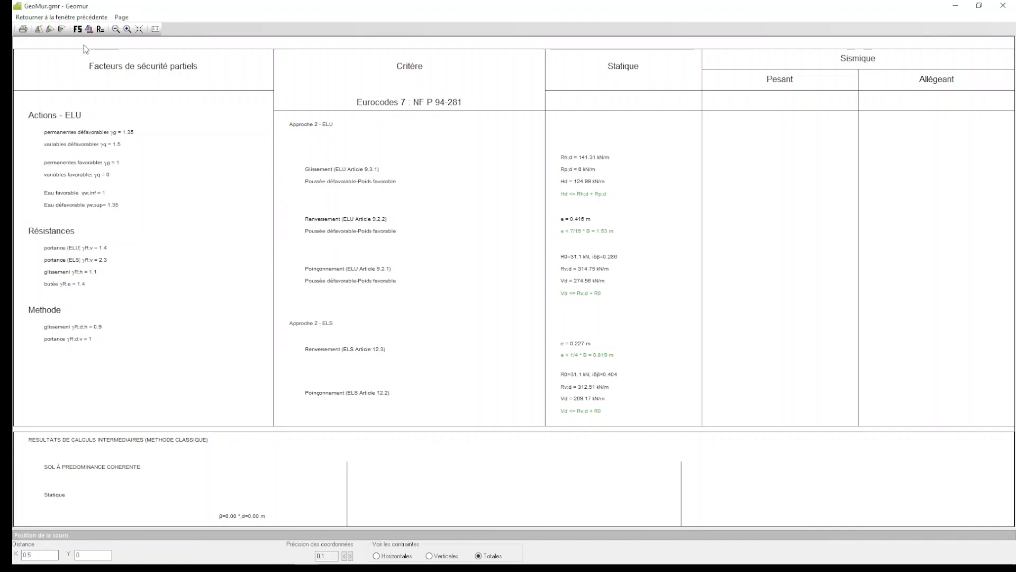
pyautogui.click(70, 18)
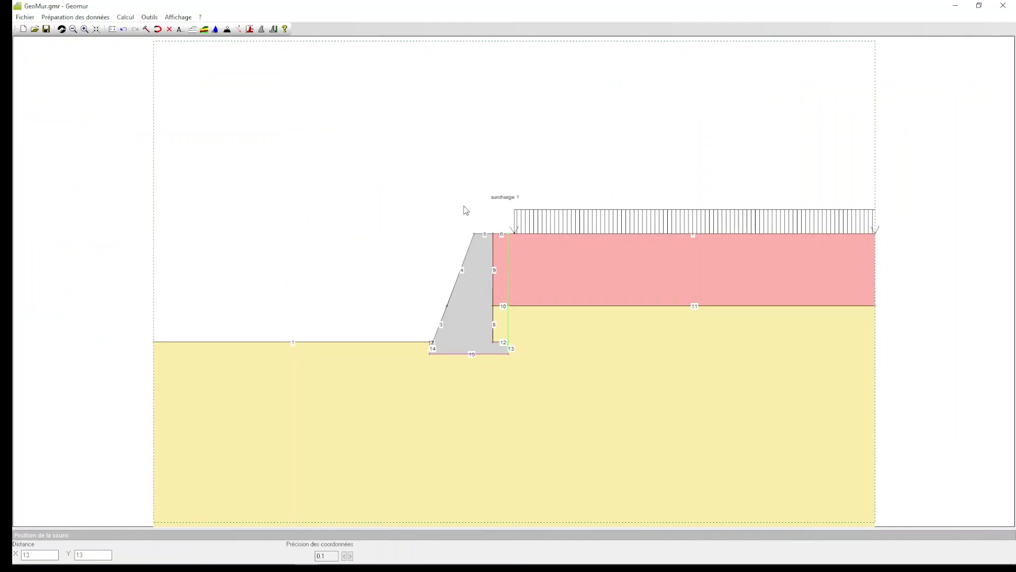
# - Remove the gravity wall from the model through the wall insertion tool
pyautogui.click(250, 29)
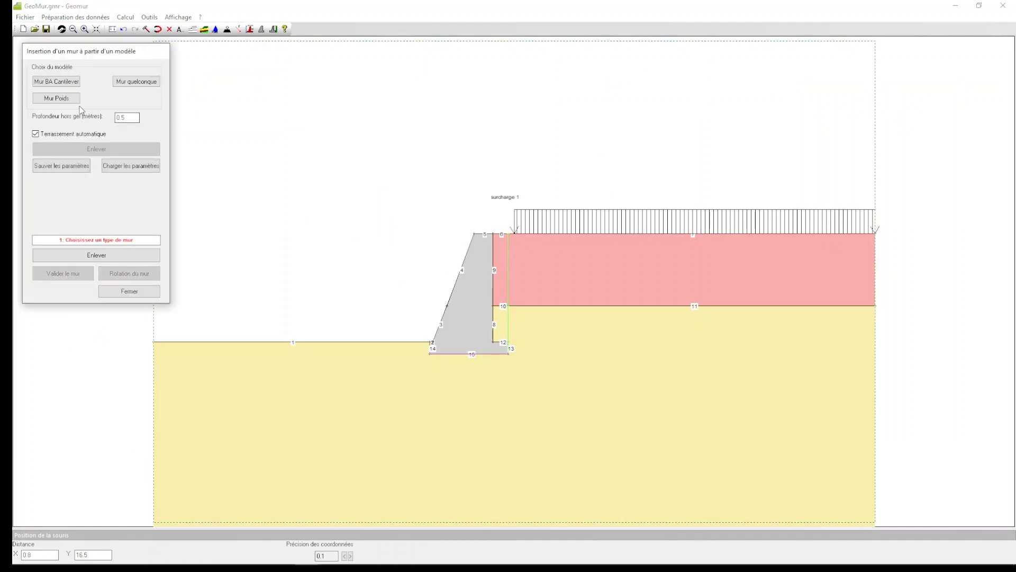
pyautogui.click(92, 254)
pyautogui.click(132, 160)
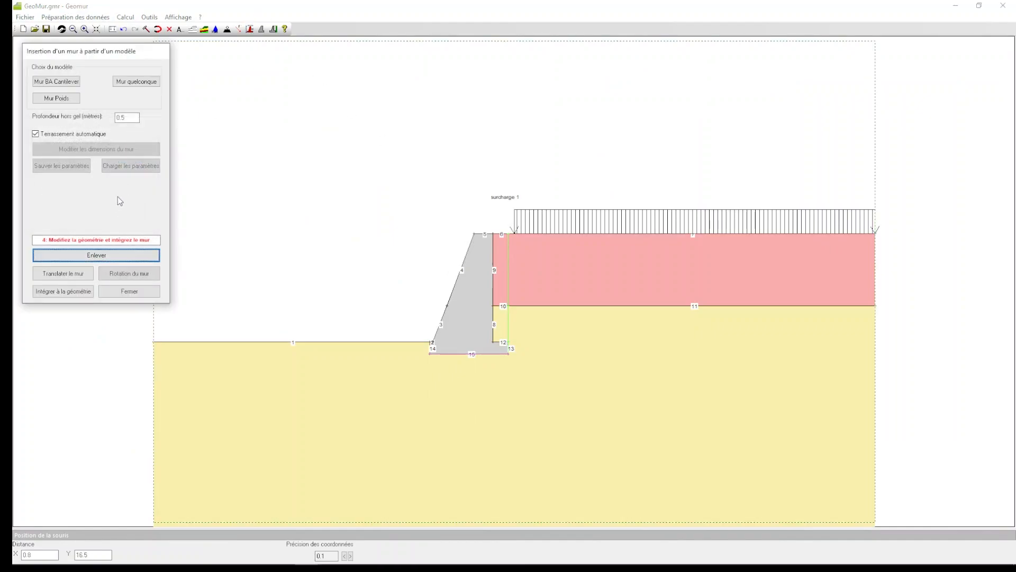
pyautogui.click(118, 256)
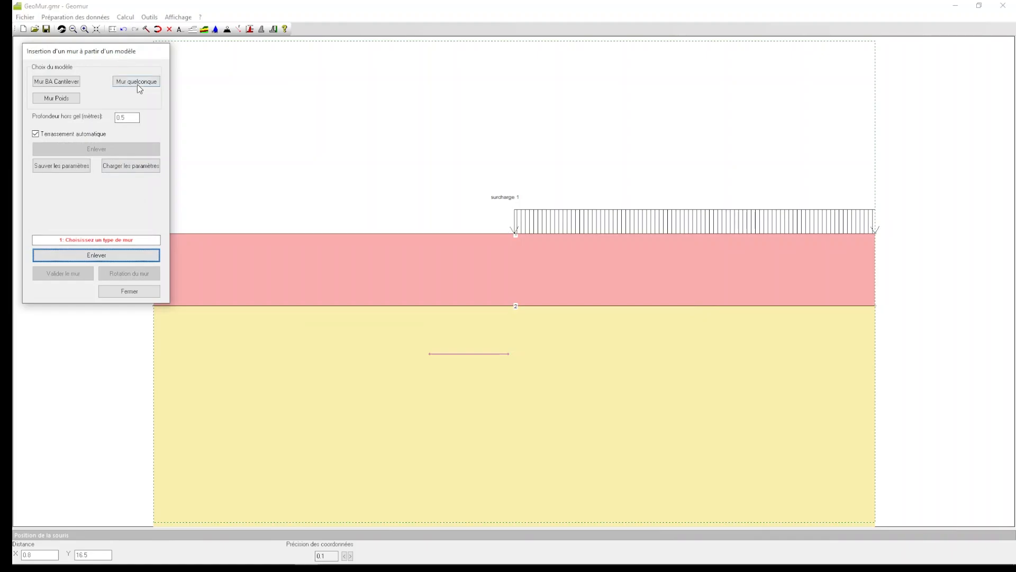
# - Draw a Mur quelconque as an inverted T, with a stem about 0.5 m thick on a base about 3.5 m wide and 0.5 m thick
pyautogui.click(137, 83)
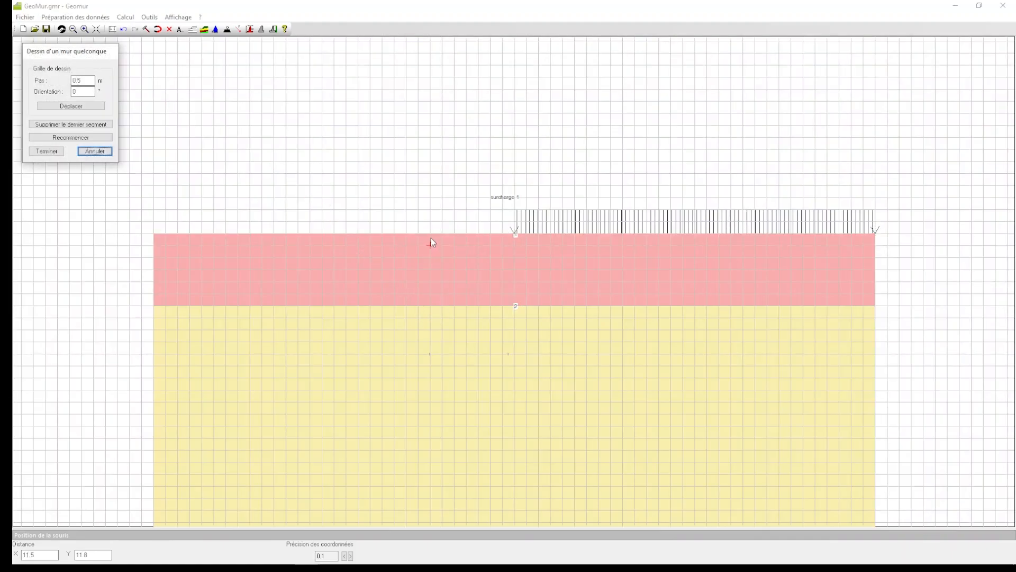
pyautogui.click(454, 234)
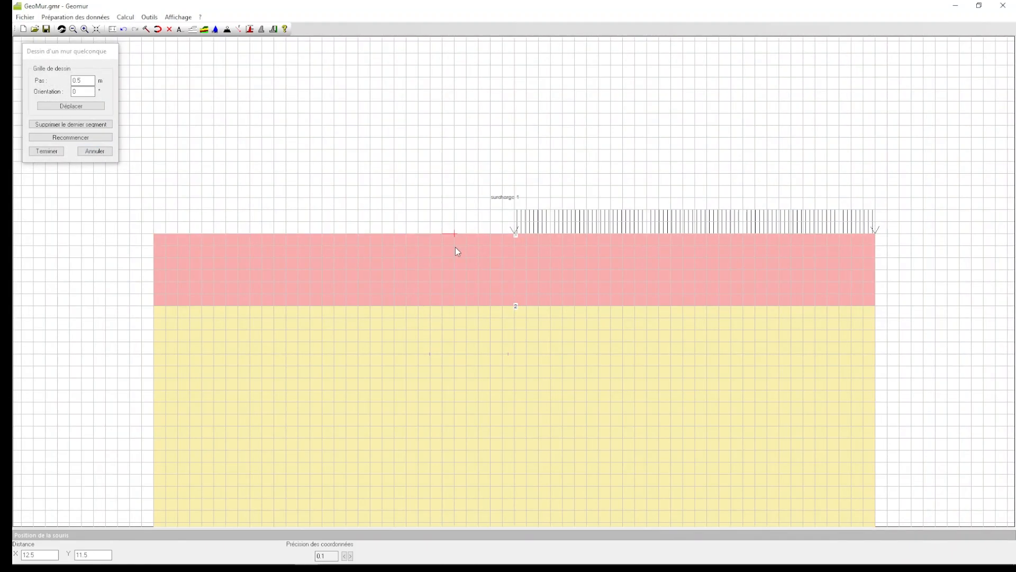
pyautogui.click(456, 342)
pyautogui.click(514, 353)
pyautogui.click(429, 354)
pyautogui.click(442, 342)
pyautogui.click(446, 238)
pyautogui.click(46, 152)
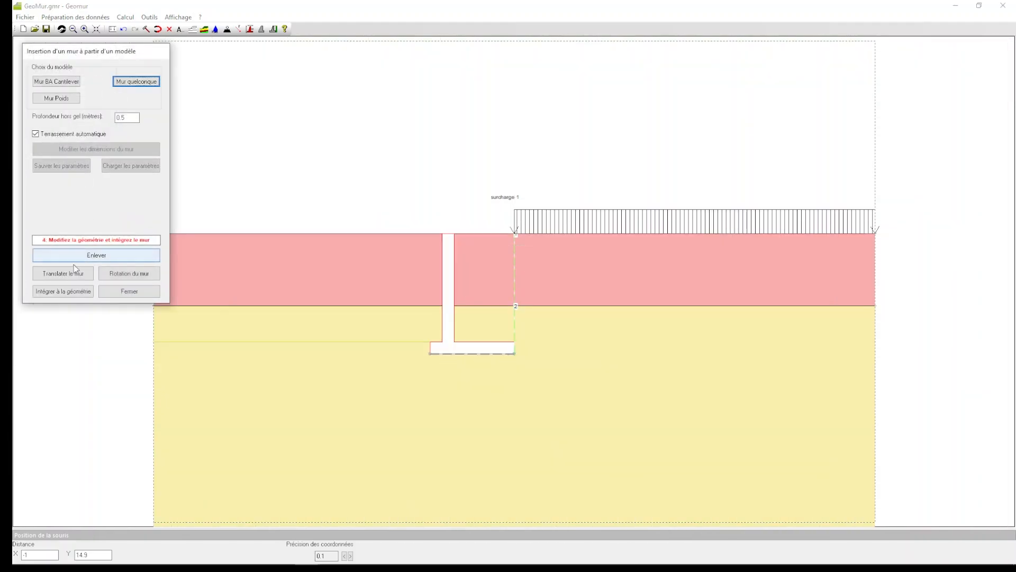
# - Integrate the drawn wall into the geometry as a non-gravity wall with a unit weight of 25 kN/m3
pyautogui.click(74, 292)
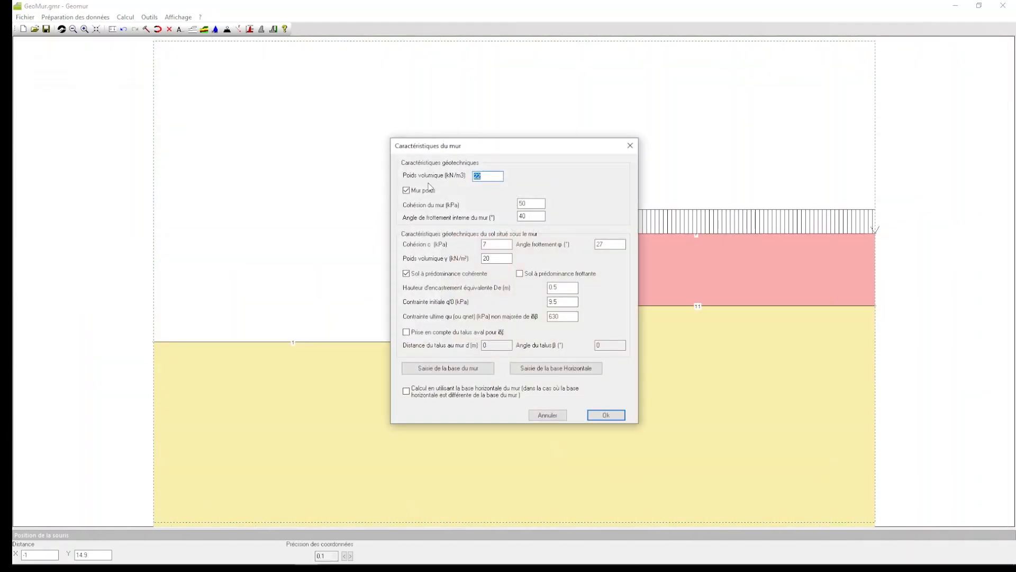
pyautogui.click(429, 188)
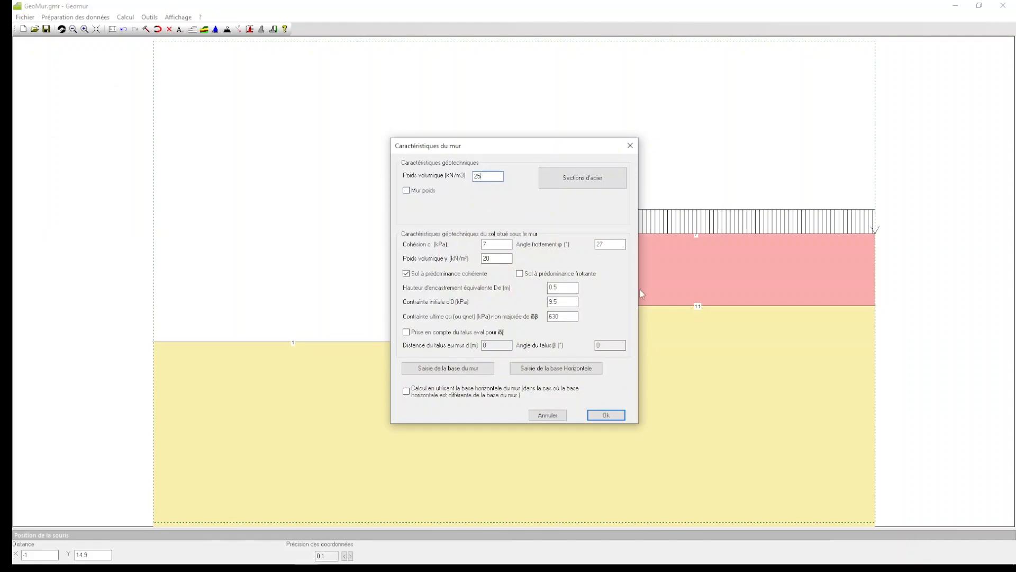
# - Set the common steel section properties to 30 mm cover, 30 MPa concrete strength, 250 MPa admissible steel stress and 235 MPa yield limit
pyautogui.click(594, 173)
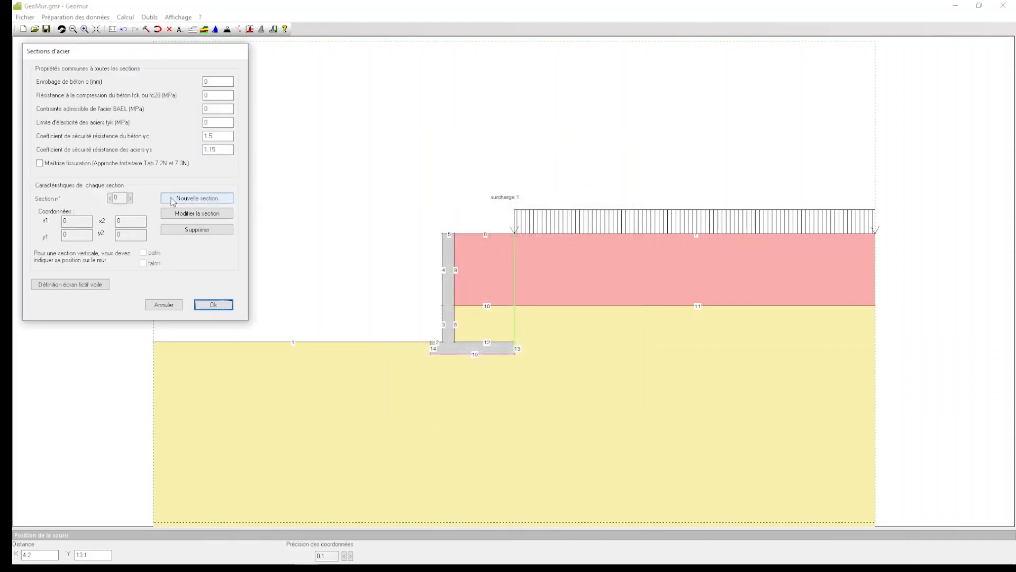
pyautogui.click(218, 81)
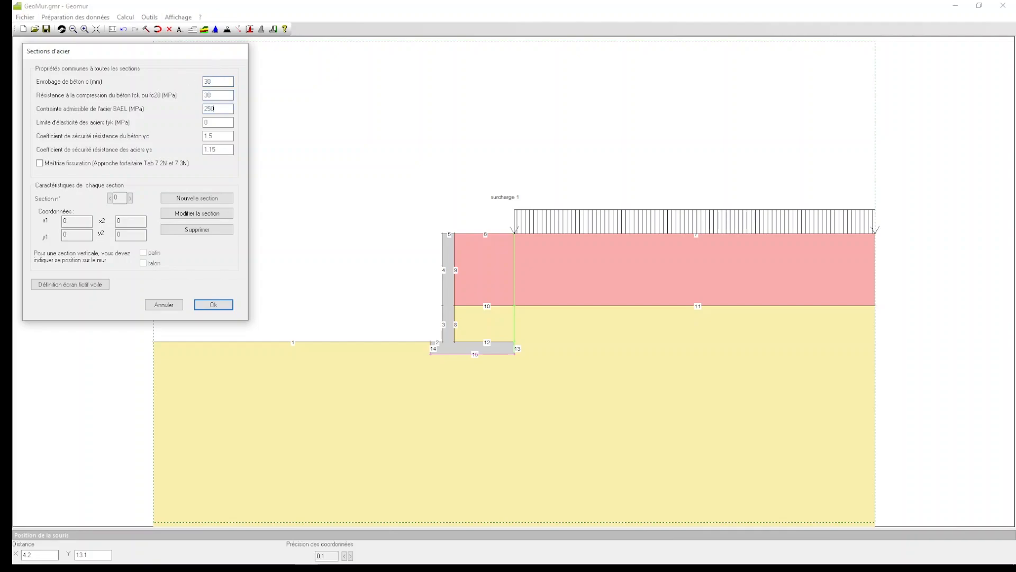
pyautogui.press('Tab')
pyautogui.press('Tab')
# - Add three steel sections: across the toe at x about 11.9, across the heel at x about 12.6, and across the stem at y about 9.1
pyautogui.click(197, 198)
pyautogui.click(446, 310)
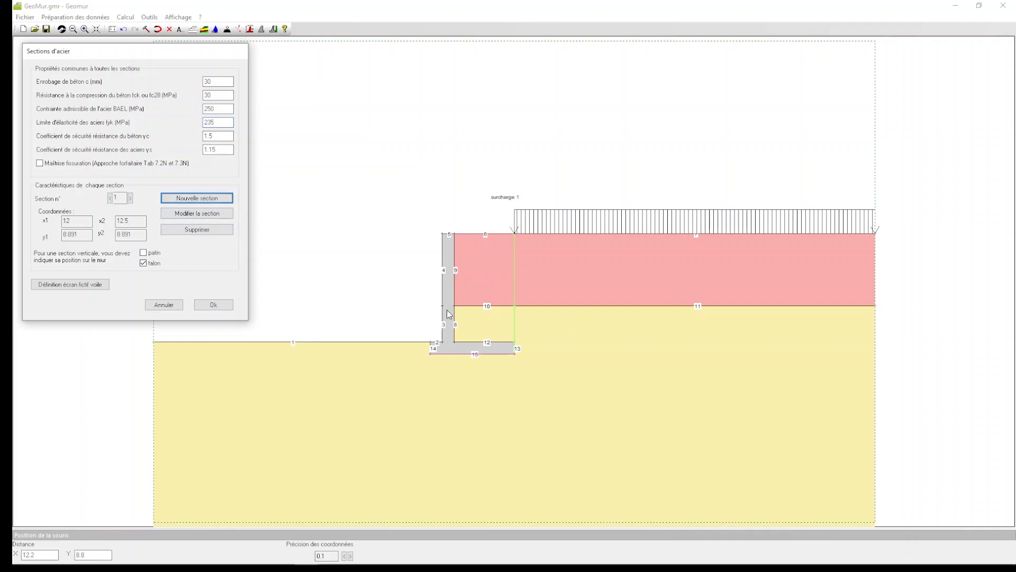
pyautogui.scroll(2, 442, 336)
pyautogui.click(434, 358)
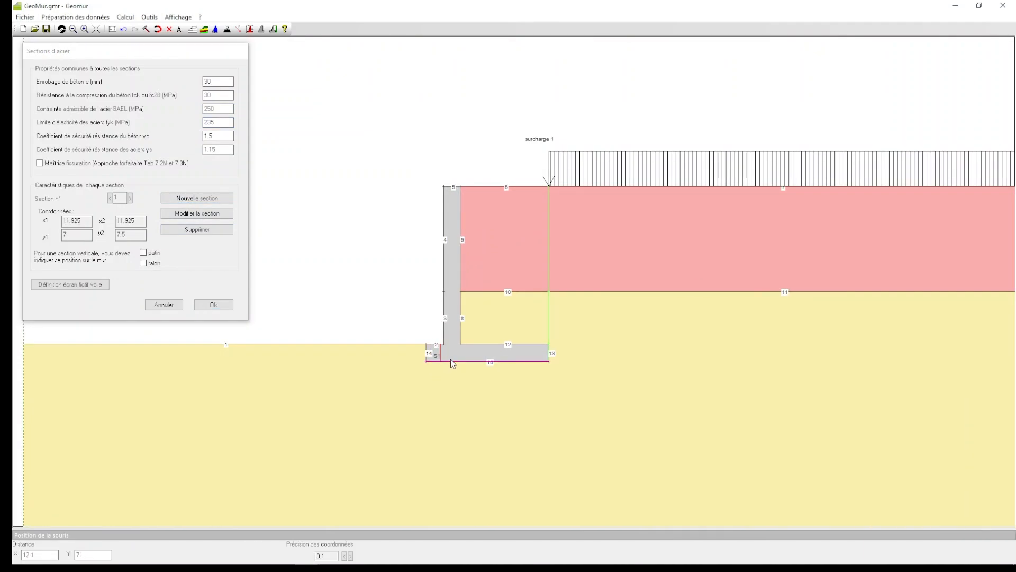
pyautogui.click(197, 198)
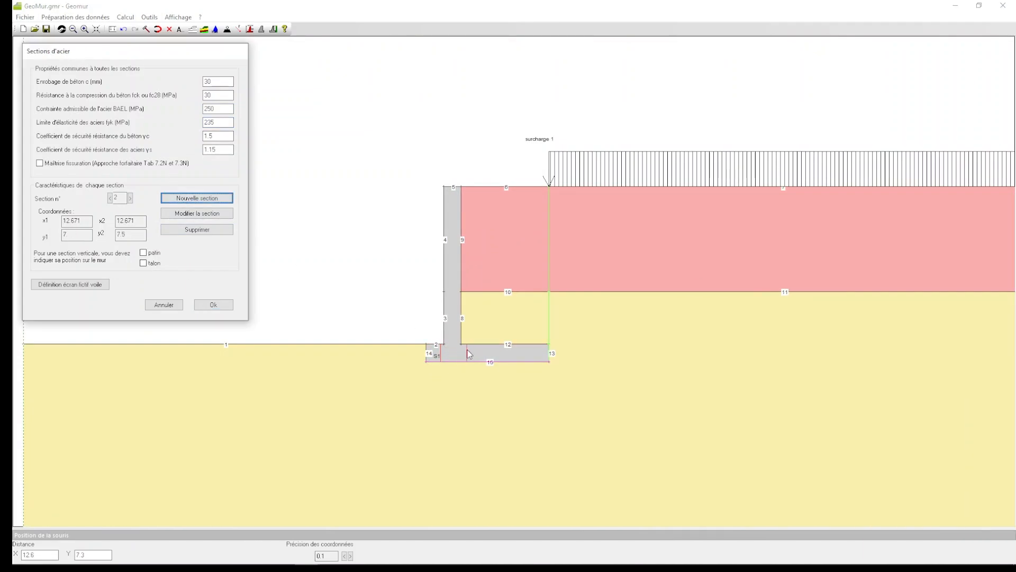
pyautogui.click(464, 354)
pyautogui.click(200, 198)
pyautogui.click(444, 289)
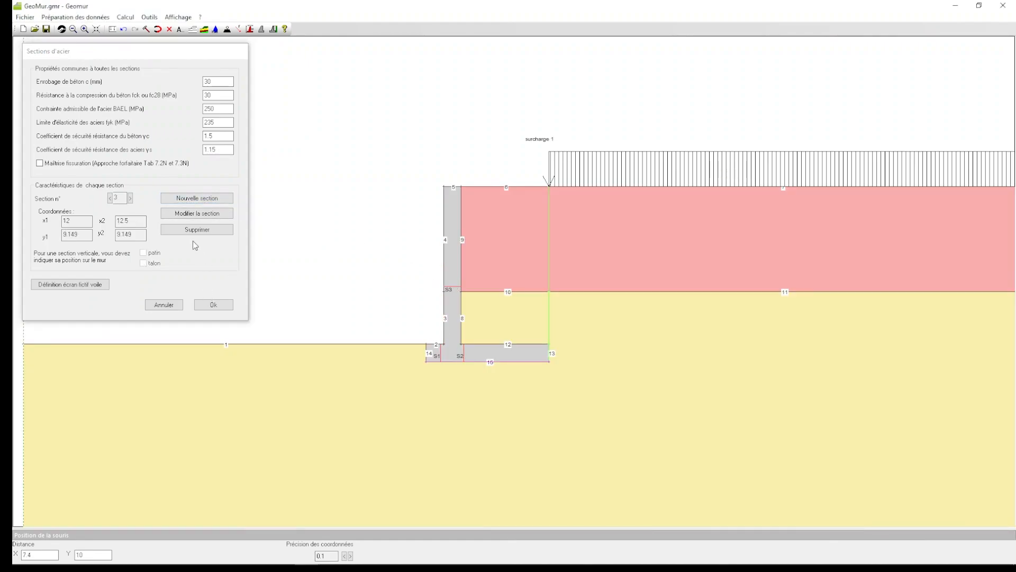
# - Define the stem's fictitious screen along its back face from the base top up to the wall top, and accept the steel sections
pyautogui.click(71, 284)
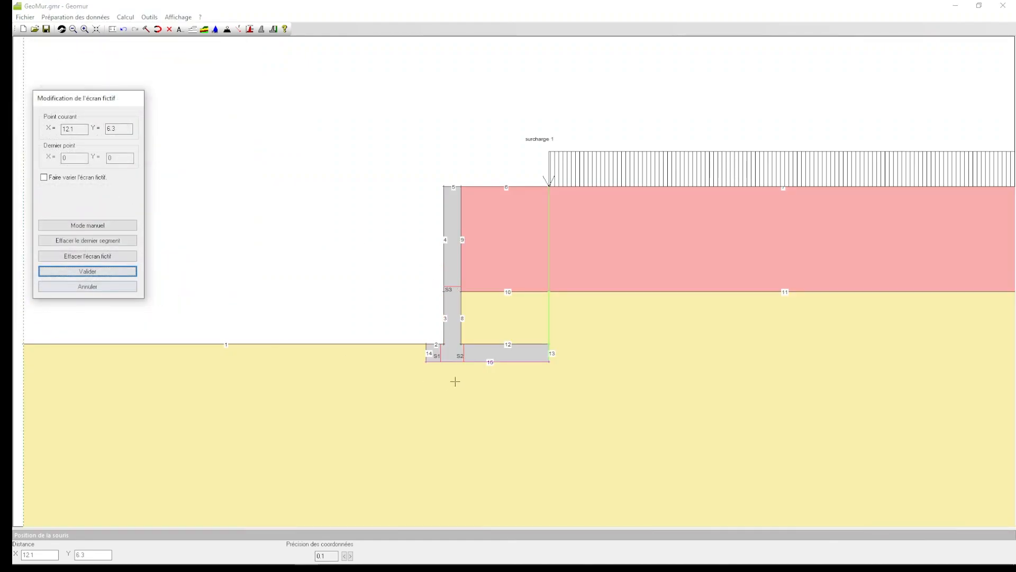
pyautogui.click(462, 345)
pyautogui.click(462, 293)
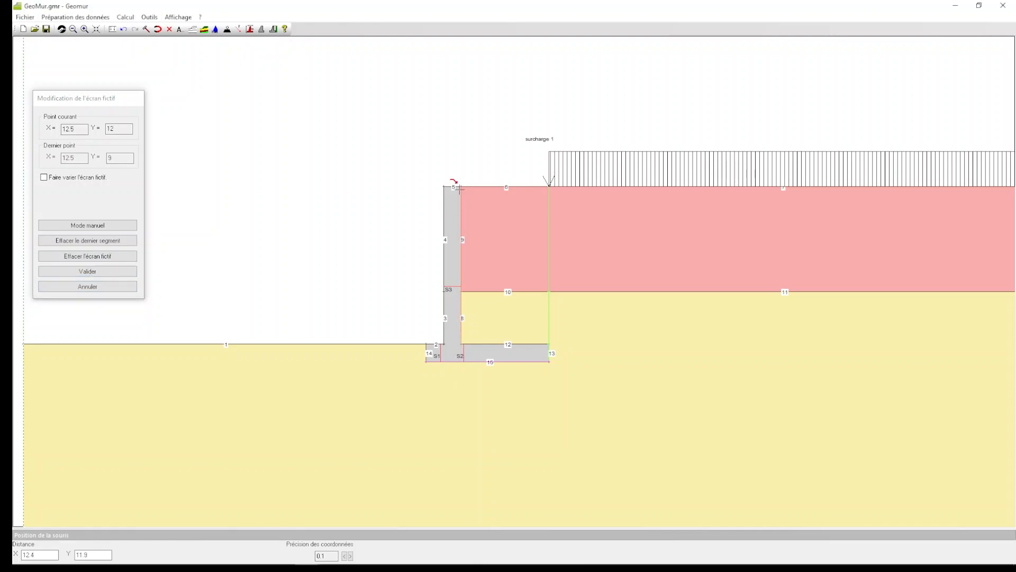
pyautogui.click(101, 272)
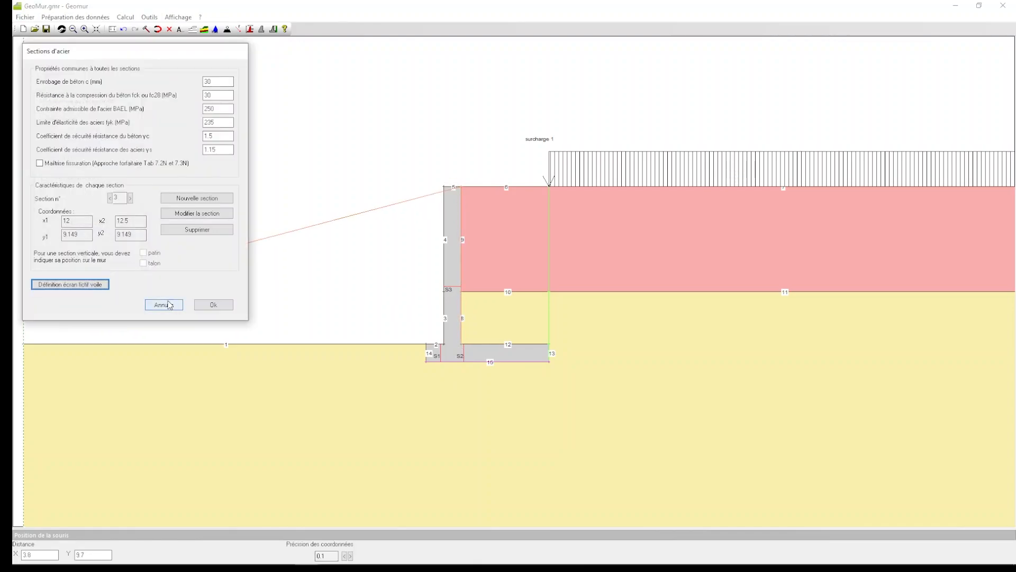
pyautogui.click(205, 304)
# - Run the stability calculation for the custom wall and display the total stress diagram
pyautogui.click(62, 31)
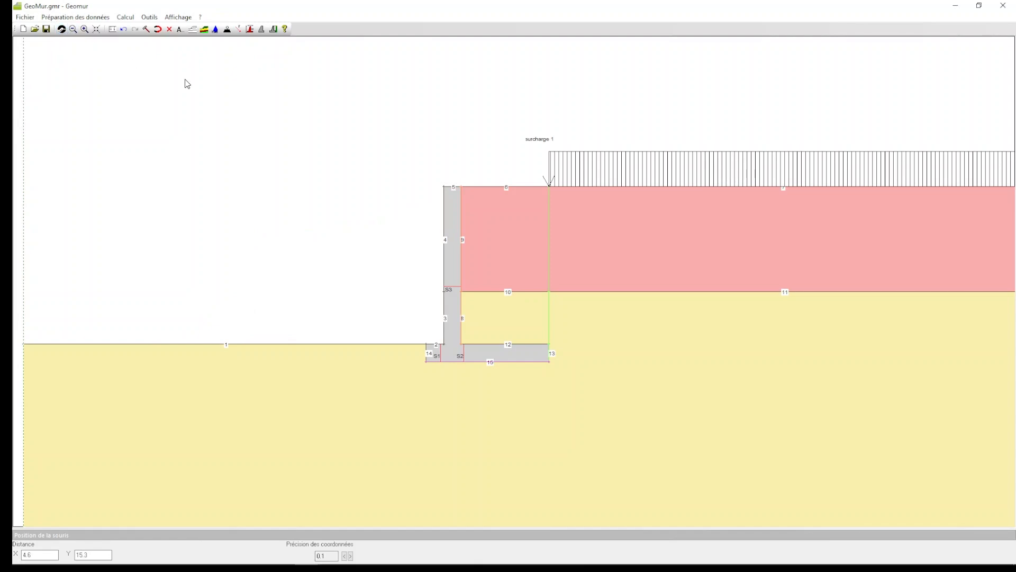
pyautogui.moveTo(205, 77); pyautogui.dragTo(154, 72)
pyautogui.click(62, 29)
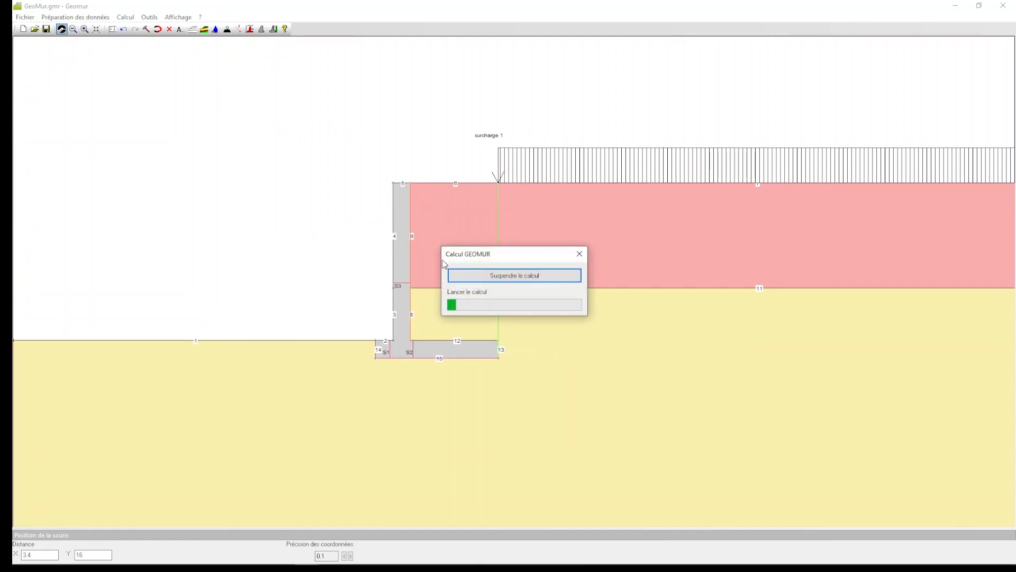
pyautogui.click(503, 275)
pyautogui.scroll(2, 511, 295)
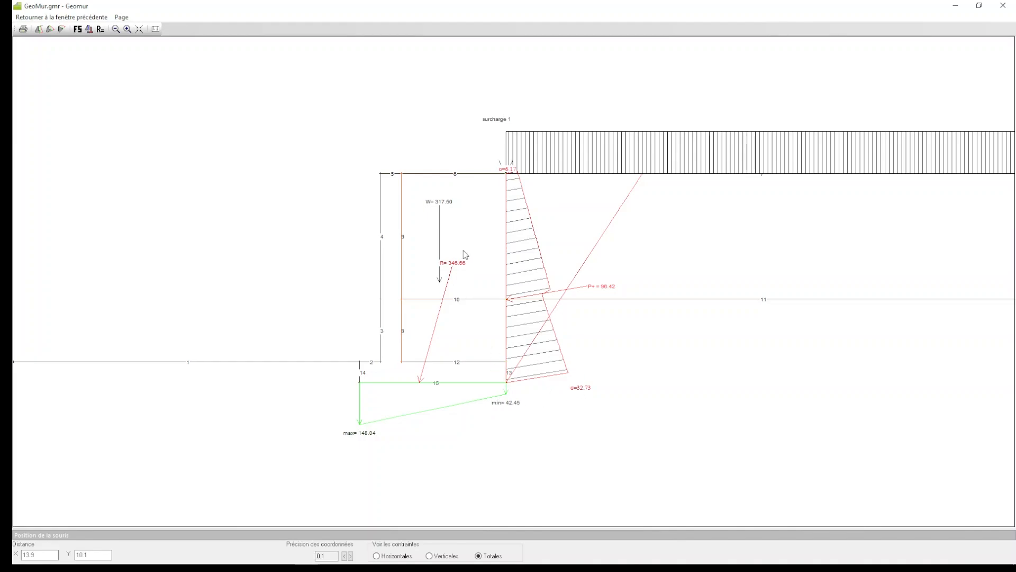
# - Review the EC2 reinforcement table for the three sections and the Eurocode 7 NF P 94-281 safety checks, and return to the model
pyautogui.click(89, 29)
pyautogui.scroll(-10, 320, 351)
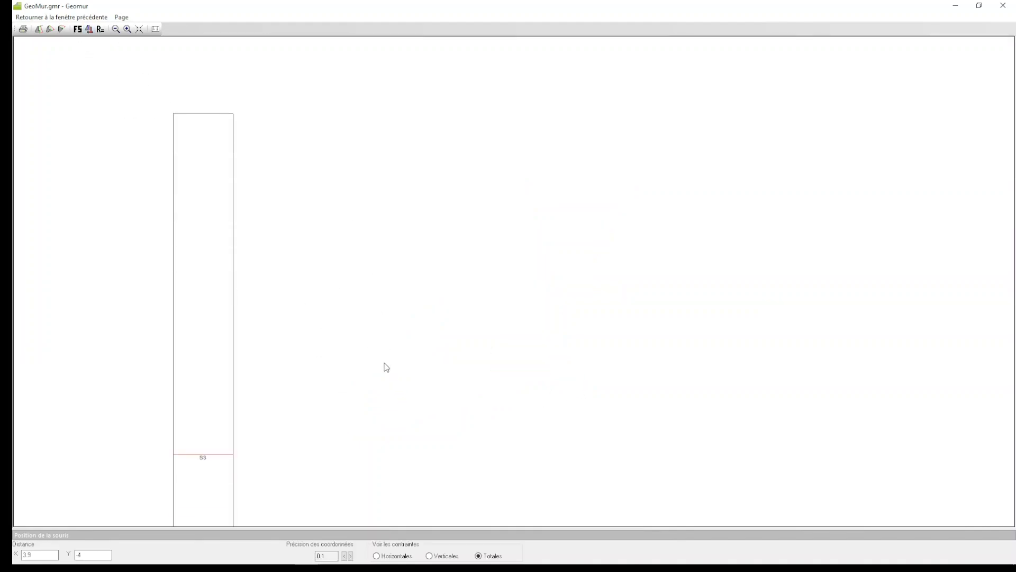
pyautogui.scroll(-1, 386, 377)
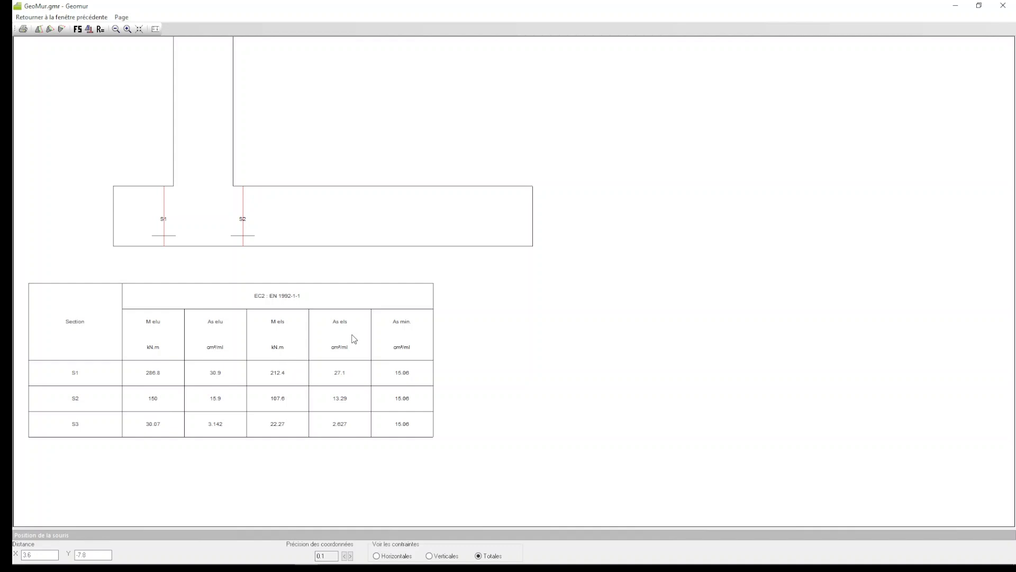
pyautogui.click(77, 29)
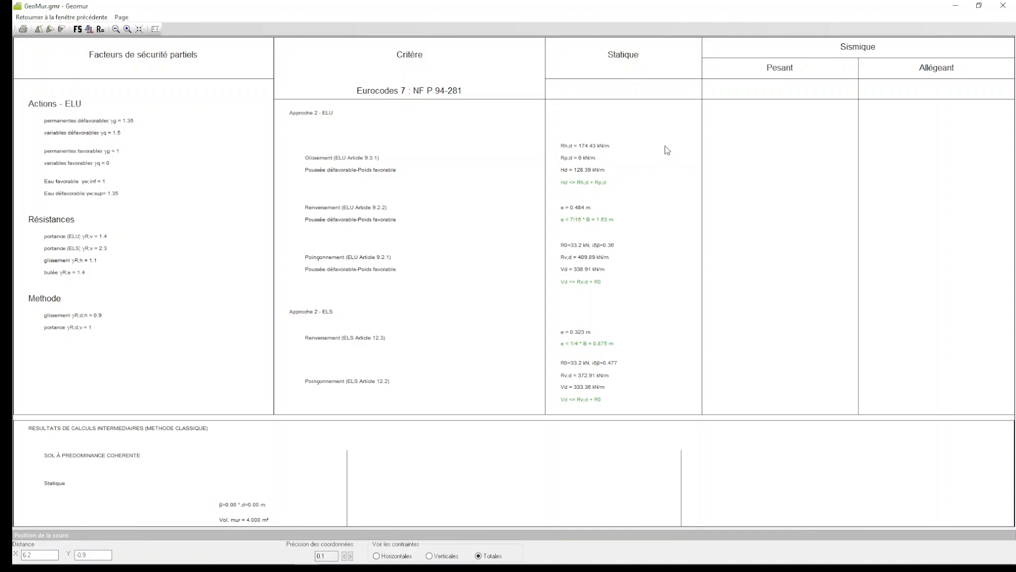
pyautogui.click(62, 17)
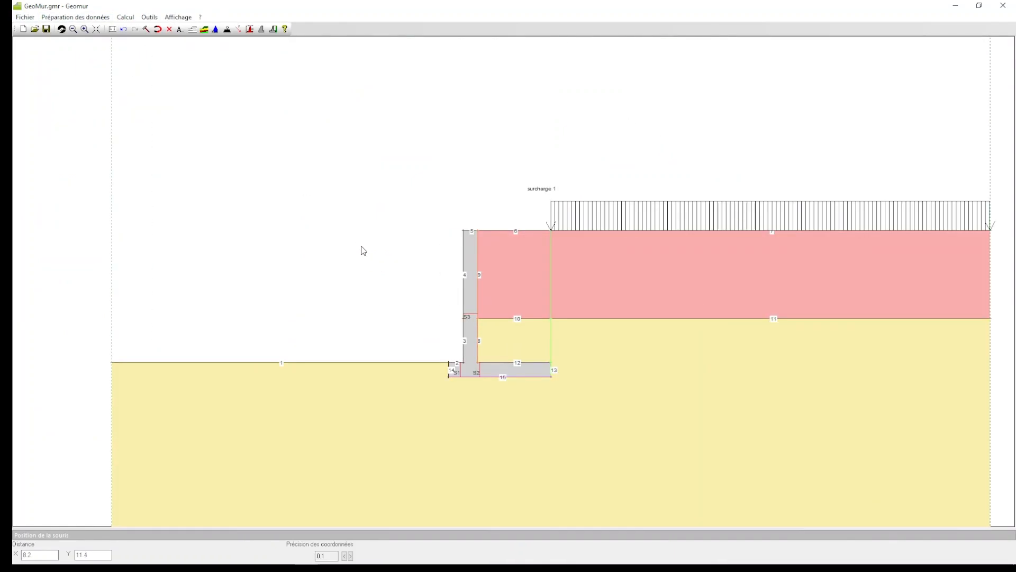